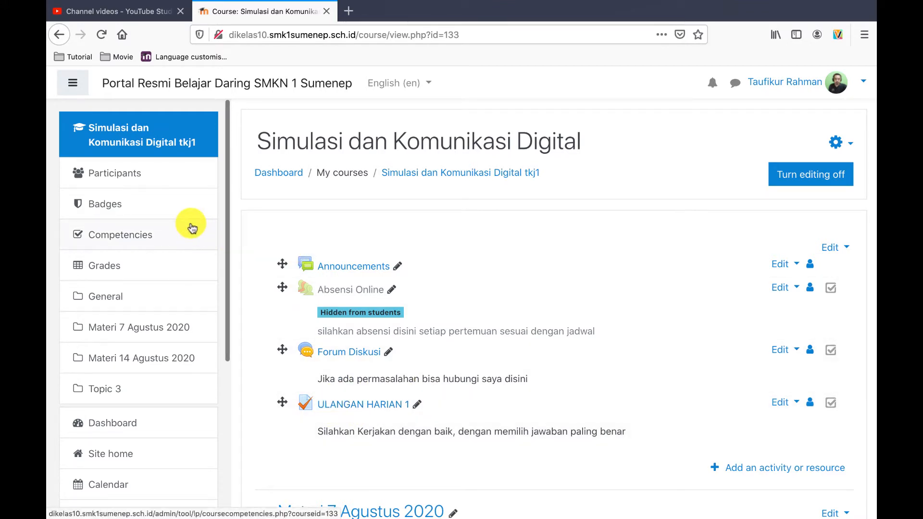
# Examine the activities and navigation entries of the Simulasi dan Komunikasi Digital tkj1 course, including the ULANGAN HARIAN 1 quiz.
pyautogui.scroll(-5, 191, 225)
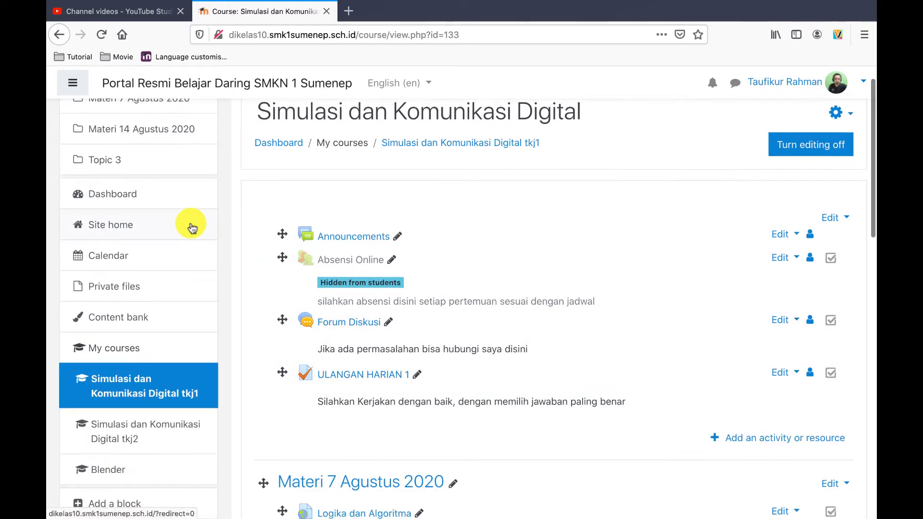
pyautogui.scroll(5, 191, 226)
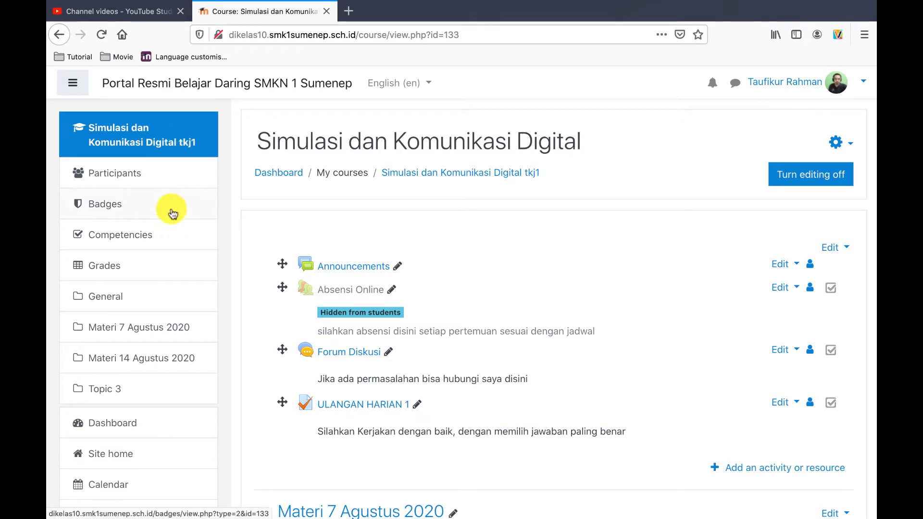
pyautogui.scroll(-5, 171, 210)
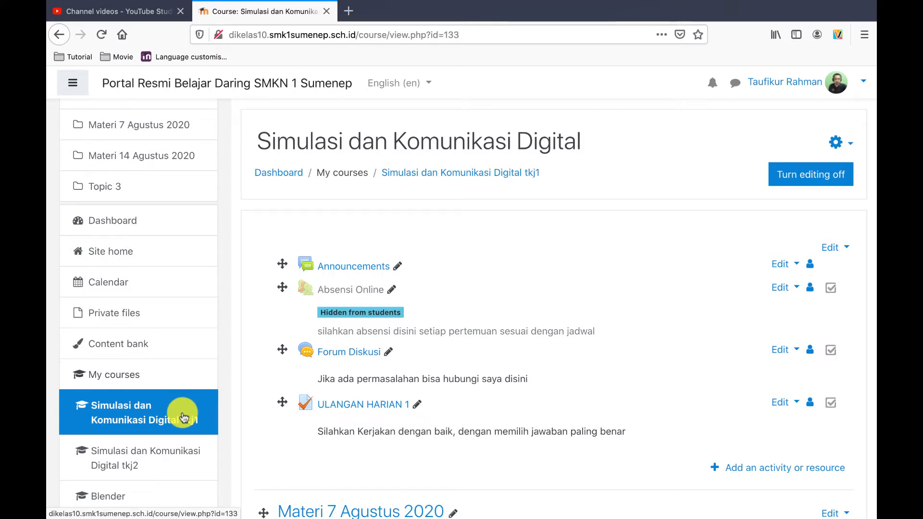
pyautogui.scroll(5, 124, 294)
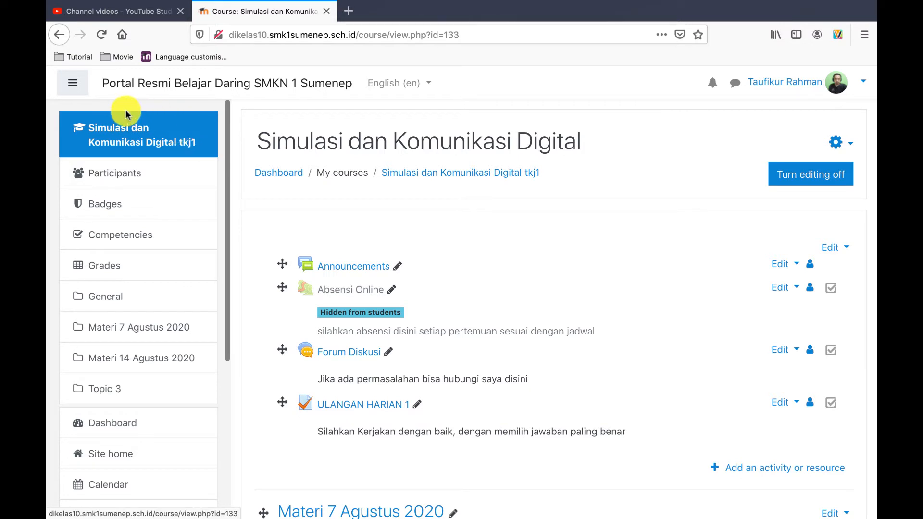
pyautogui.click(136, 137)
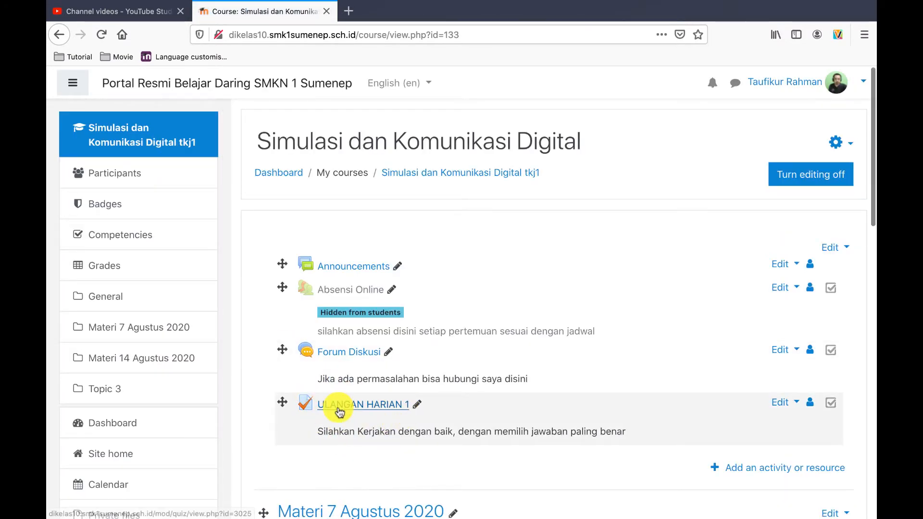
pyautogui.scroll(-4, 155, 330)
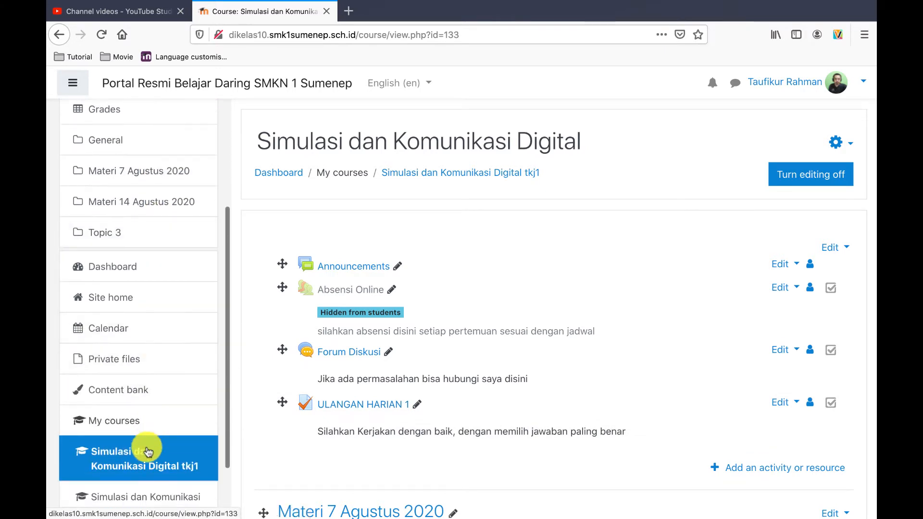
pyautogui.click(147, 452)
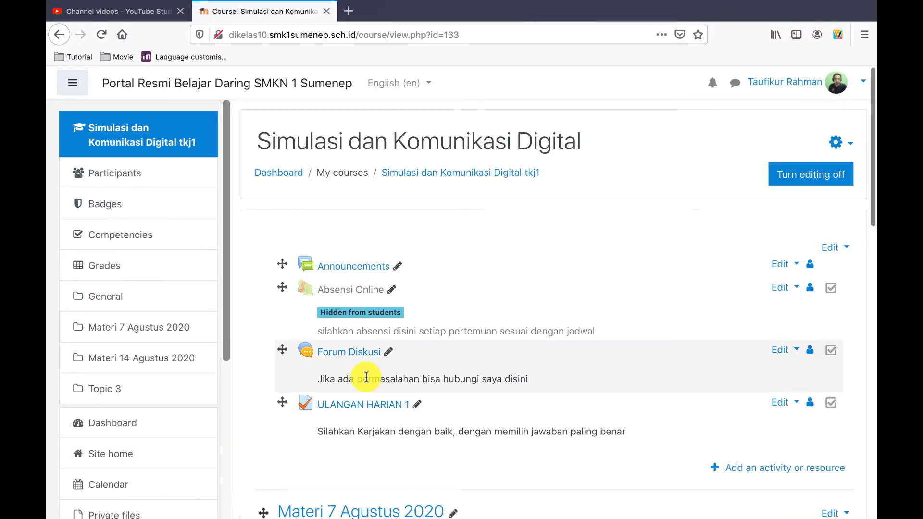
# Examine the activities of the Simulasi dan Komunikasi Digital tkj2 course and return to the tkj1 course for comparison.
pyautogui.scroll(-6, 144, 197)
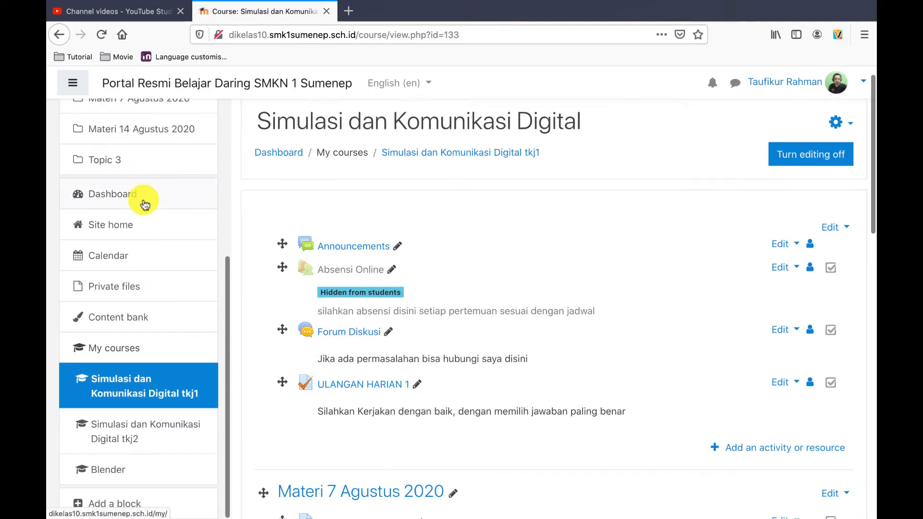
pyautogui.click(124, 438)
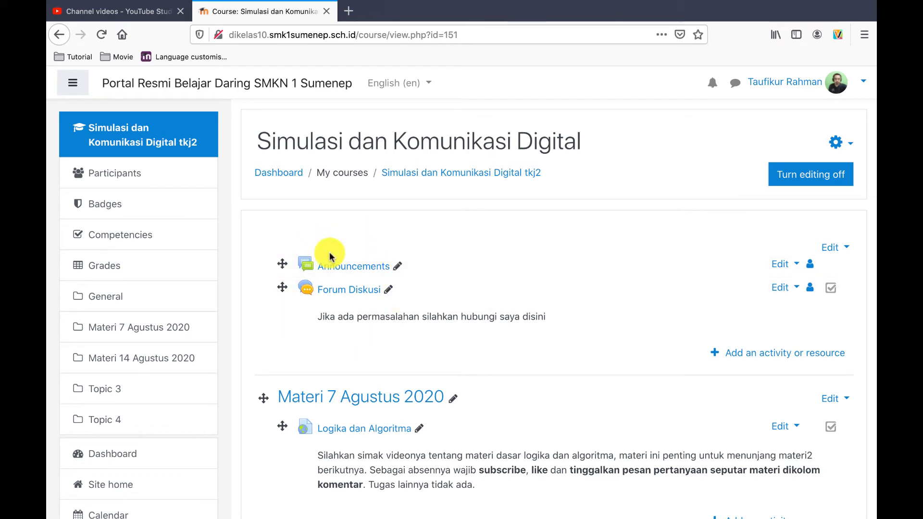
pyautogui.scroll(-1, 182, 240)
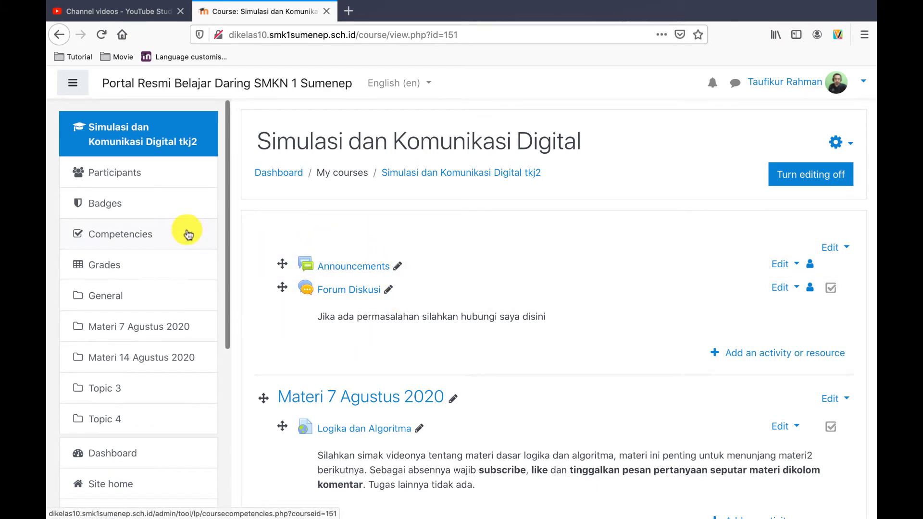
pyautogui.scroll(-2, 175, 250)
pyautogui.scroll(3, 175, 250)
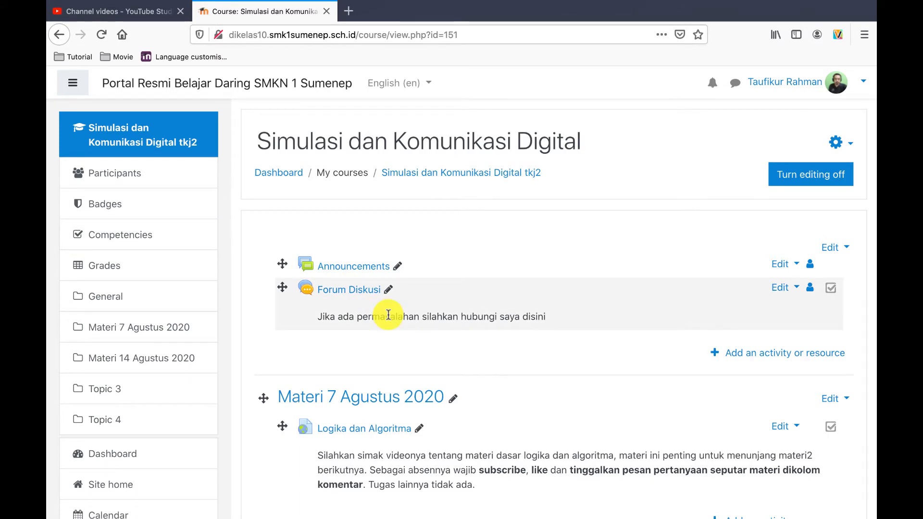
pyautogui.scroll(-5, 139, 253)
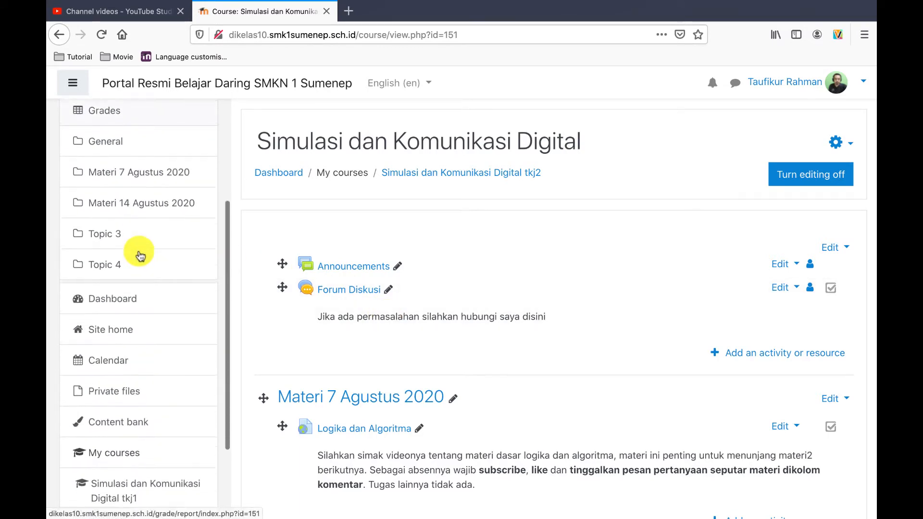
pyautogui.click(132, 394)
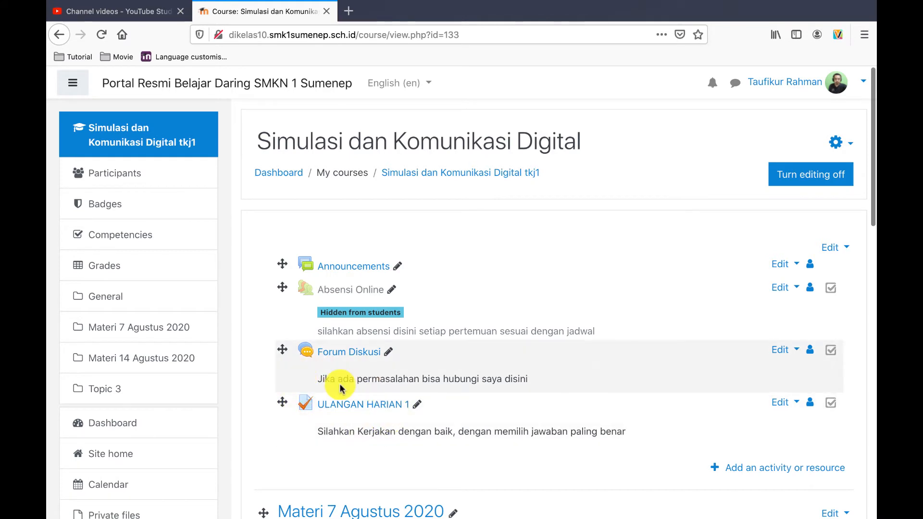
# Open the Simulasi dan Komunikasi Digital tkj2 course and start importing data from another course.
pyautogui.scroll(-5, 144, 404)
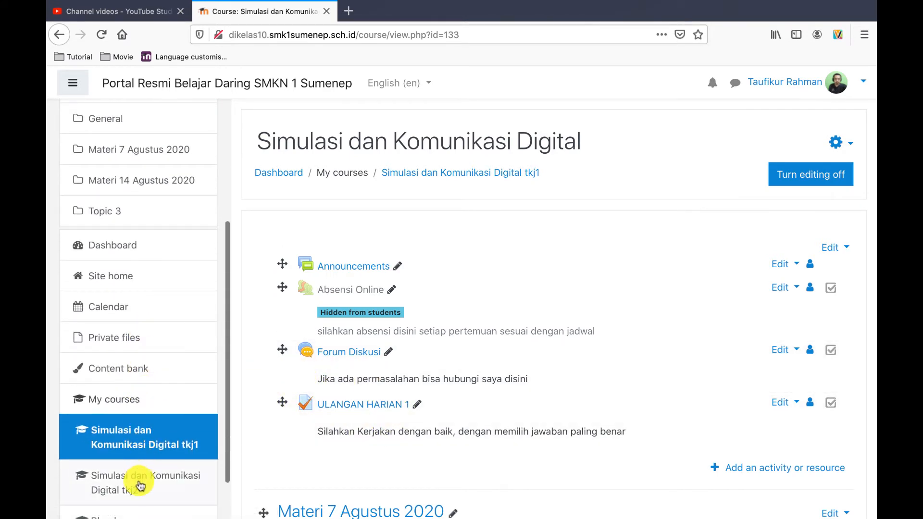
pyautogui.click(139, 486)
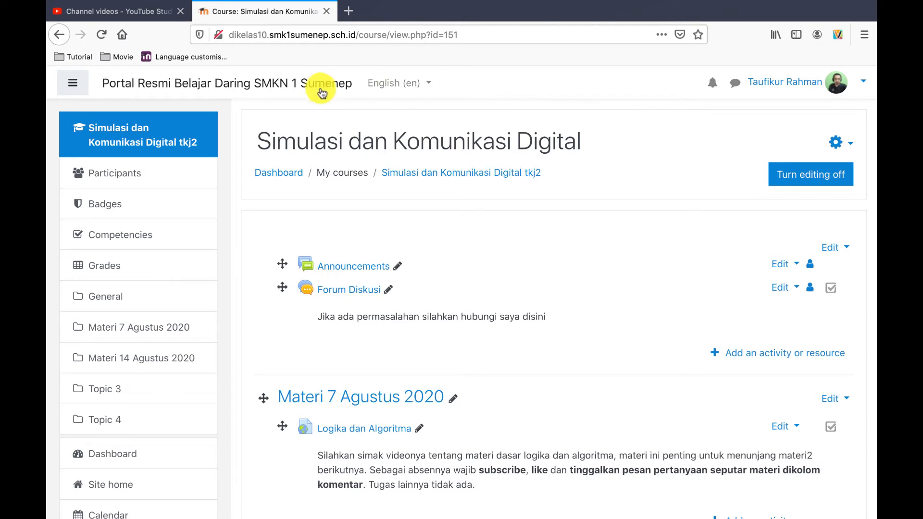
pyautogui.click(849, 145)
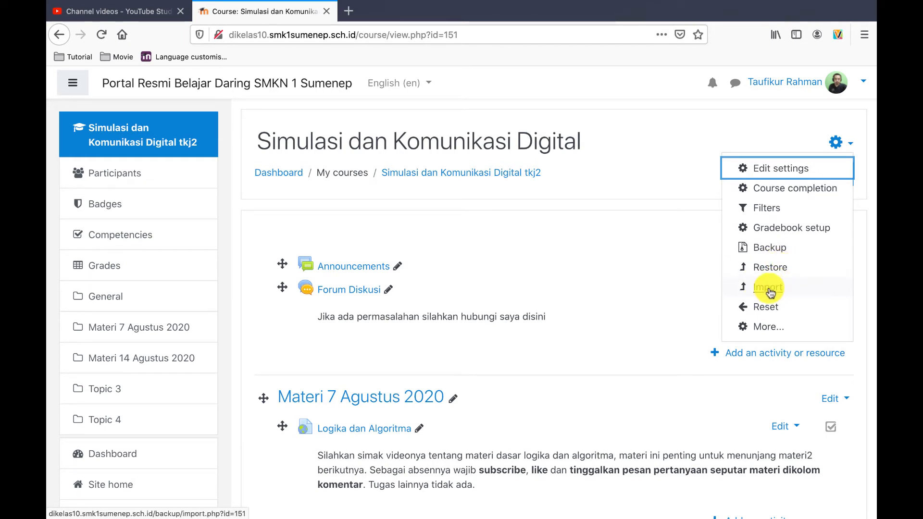
pyautogui.click(769, 288)
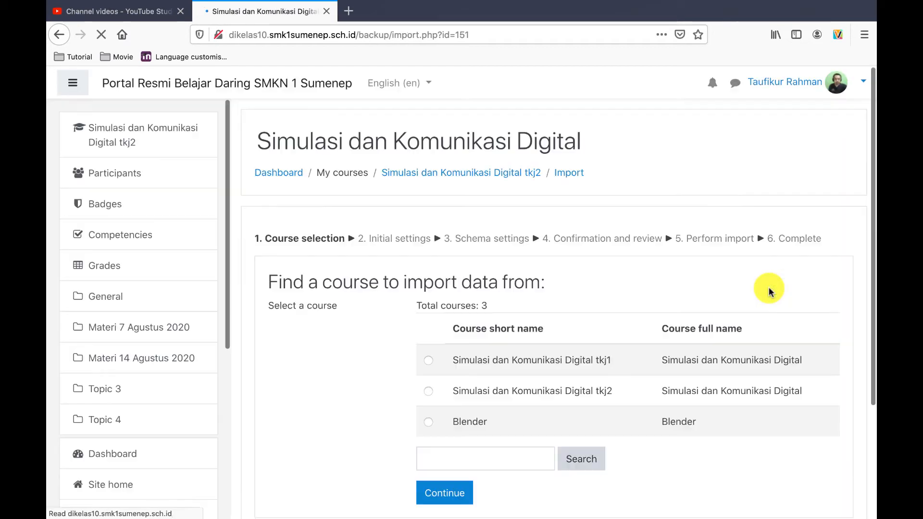
# Choose Simulasi dan Komunikasi Digital tkj1 as the import source and accept all initial import settings.
pyautogui.scroll(-2, 608, 305)
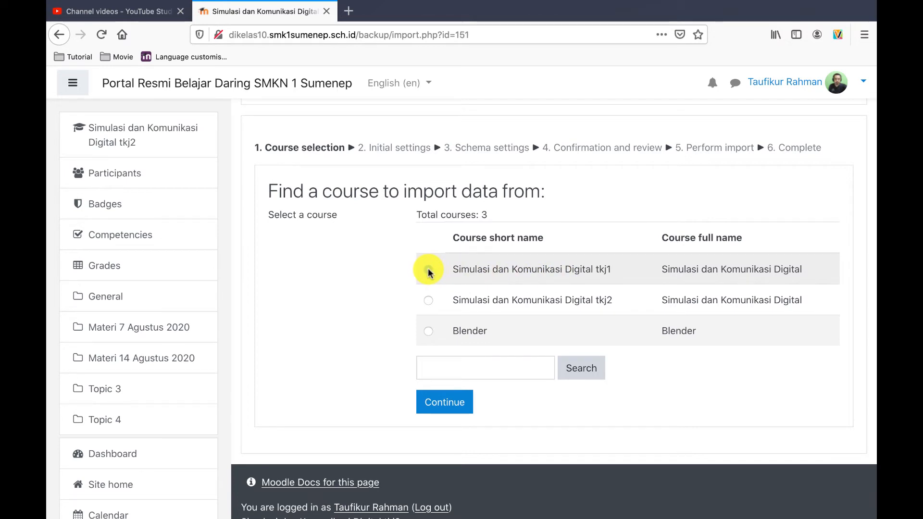
pyautogui.click(445, 404)
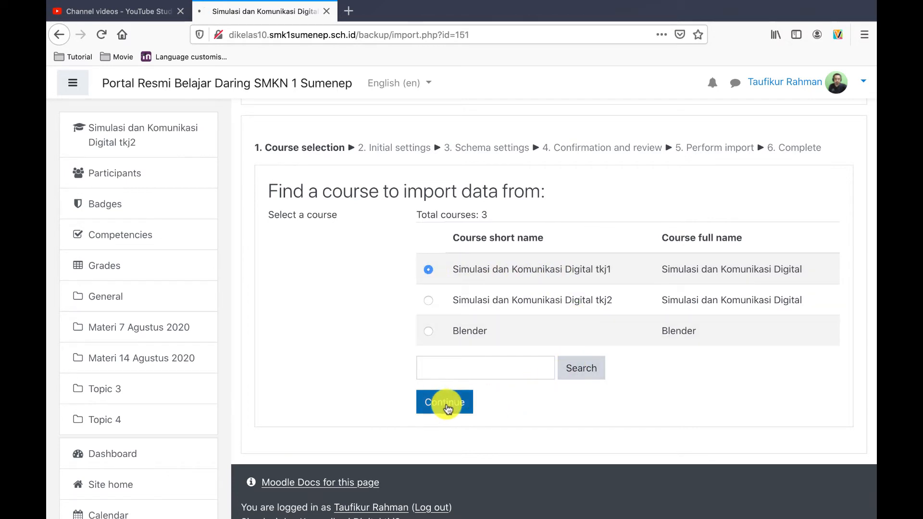
pyautogui.scroll(-1, 561, 355)
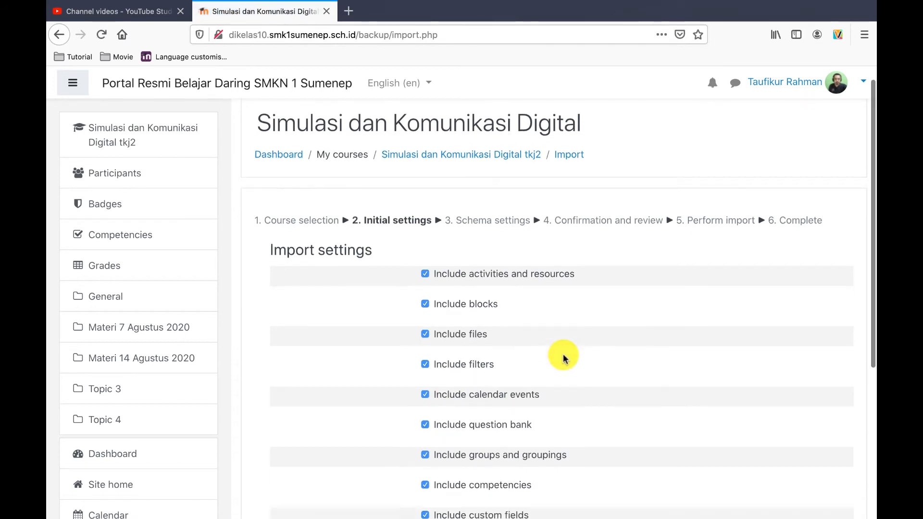
pyautogui.scroll(-5, 564, 358)
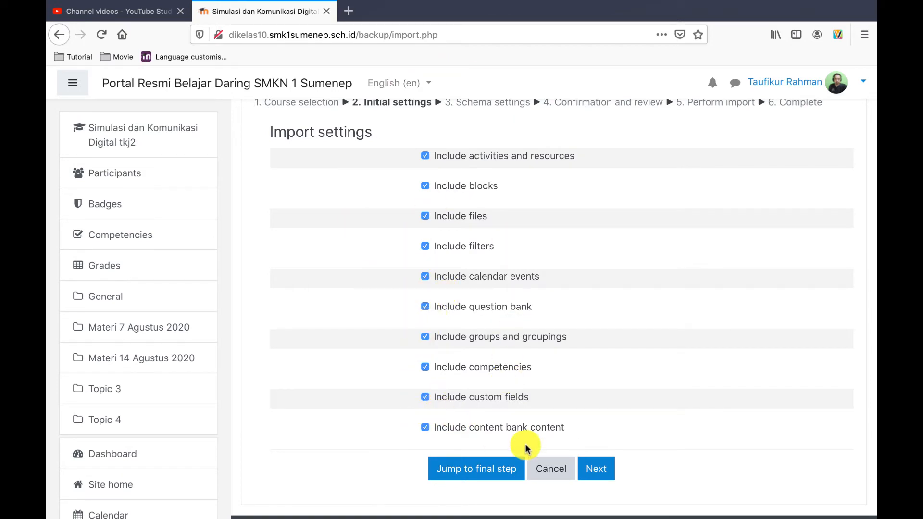
pyautogui.click(596, 469)
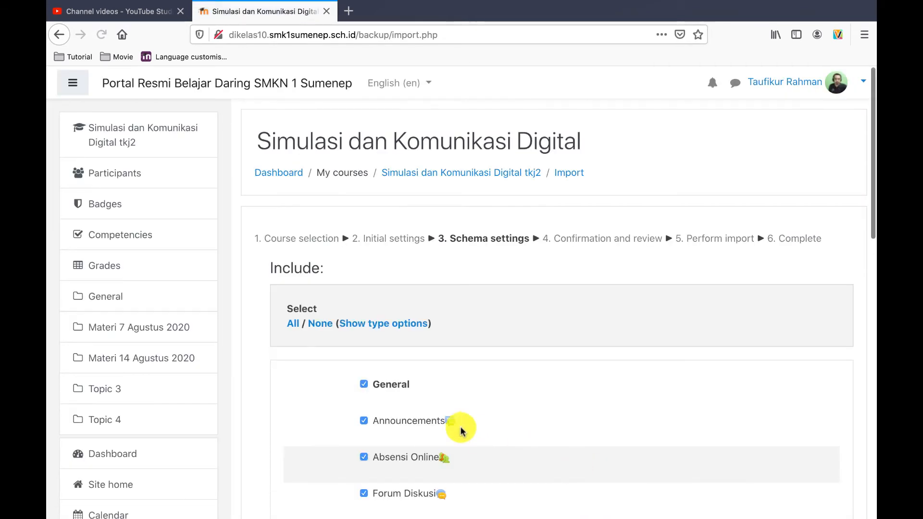
# Exclude the General section's Forum Diskusi, Absensi Online and Announcements activities from the import.
pyautogui.scroll(-4, 458, 426)
pyautogui.scroll(-1, 457, 428)
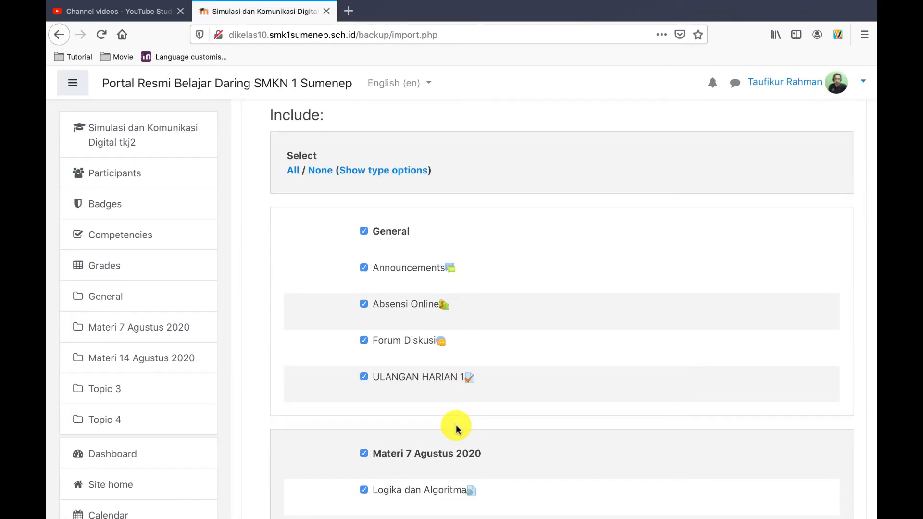
pyautogui.scroll(-10, 456, 428)
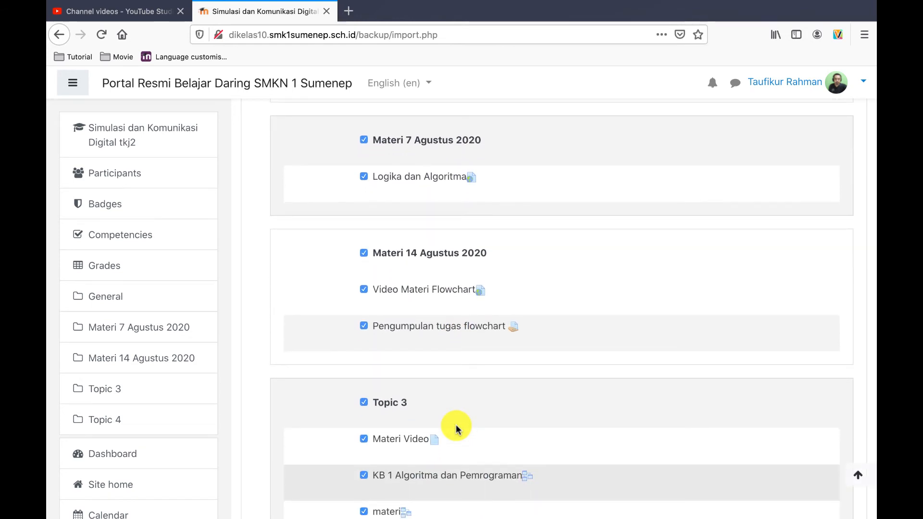
pyautogui.scroll(10, 457, 428)
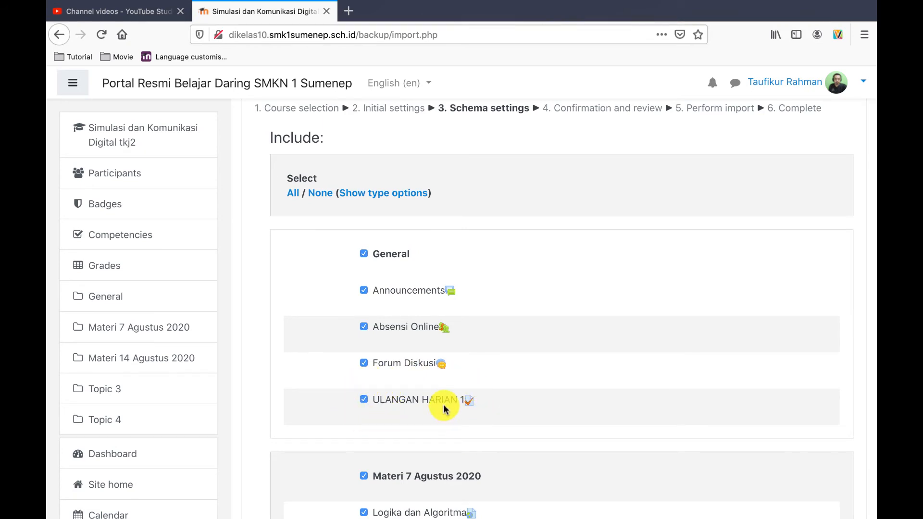
pyautogui.click(364, 363)
pyautogui.click(363, 327)
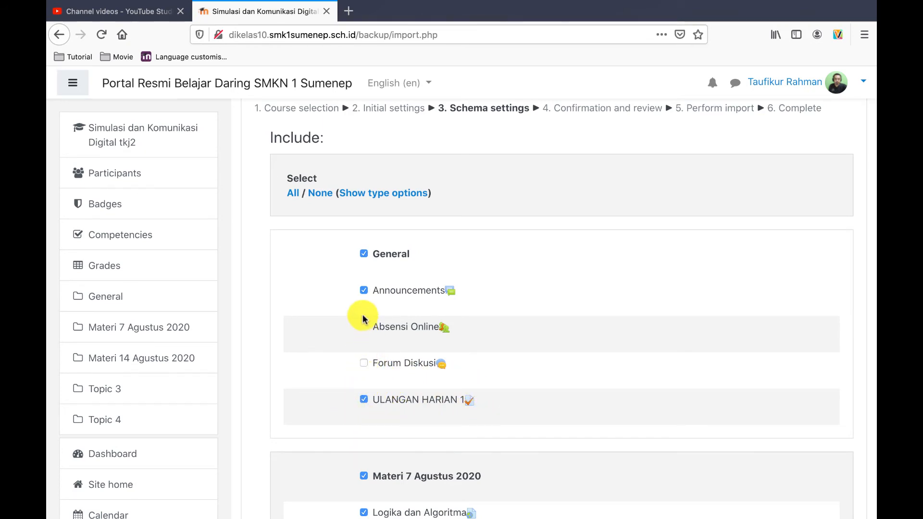
# Exclude the General, Materi 7 Agustus 2020, Materi 14 Agustus 2020 and Topic 3 sections from the import.
pyautogui.click(363, 254)
pyautogui.scroll(-3, 420, 365)
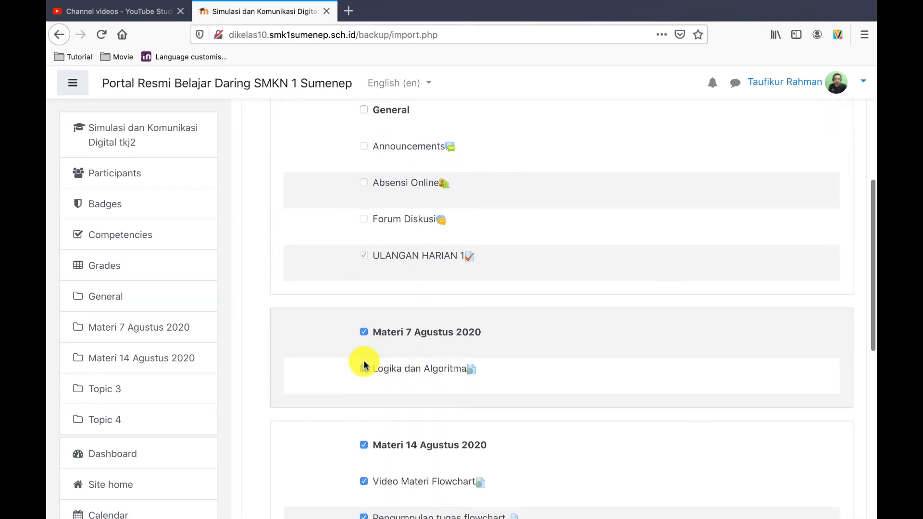
pyautogui.click(363, 368)
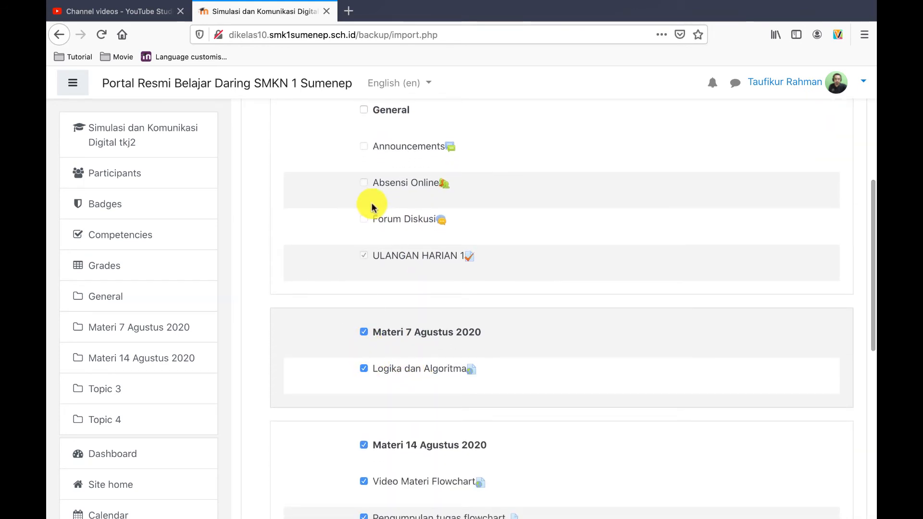
pyautogui.click(364, 333)
pyautogui.click(364, 445)
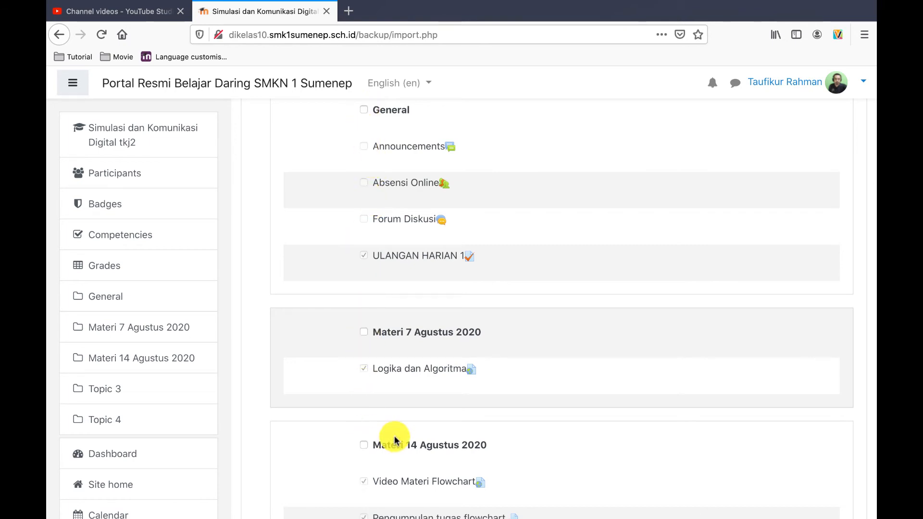
pyautogui.scroll(-3, 430, 439)
pyautogui.click(363, 428)
pyautogui.scroll(-3, 423, 437)
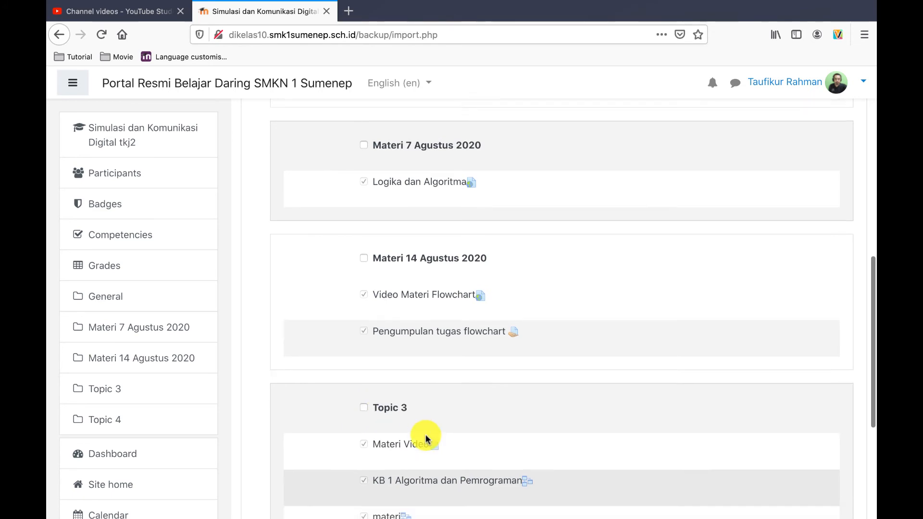
# Include the General section in the import again, with only its ULANGAN HARIAN 1 quiz selected.
pyautogui.scroll(15, 442, 278)
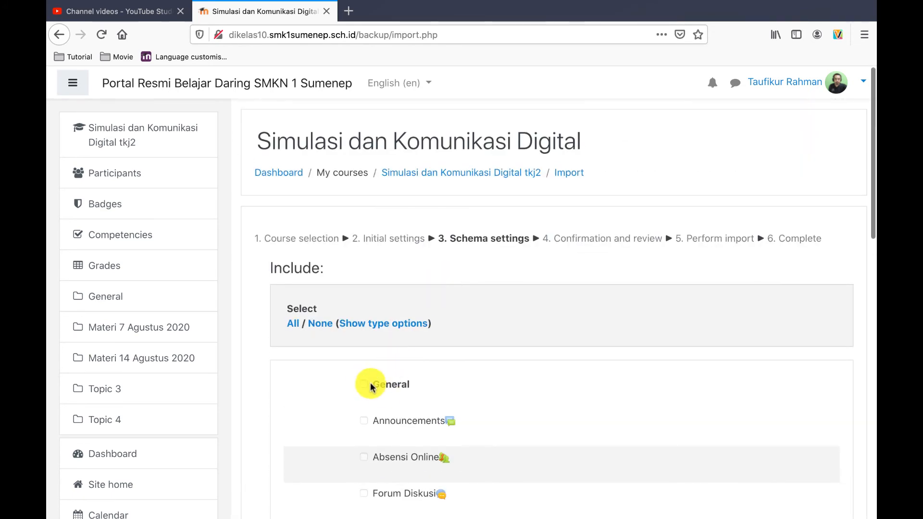
pyautogui.click(363, 383)
pyautogui.scroll(-5, 439, 412)
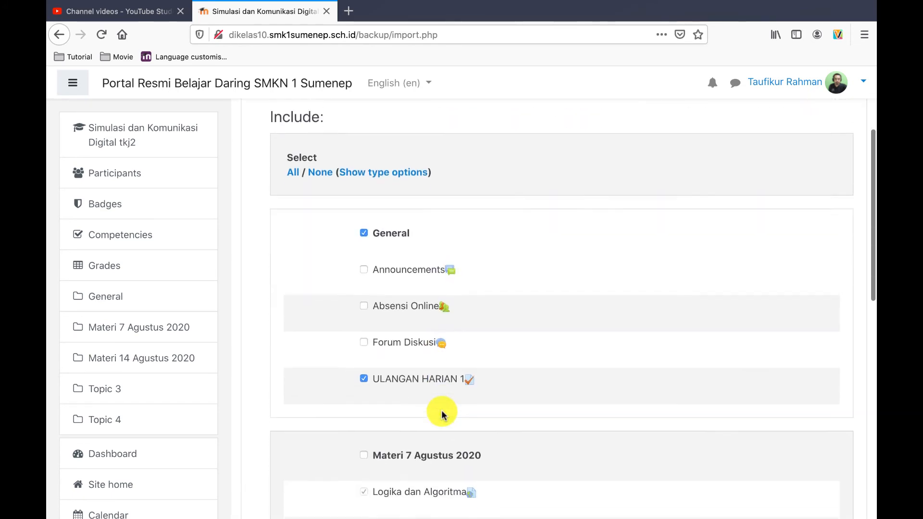
# Exclude Logika dan Algoritma, leaving its Materi 7 Agustus 2020 section out of the import as well.
pyautogui.scroll(-4, 440, 414)
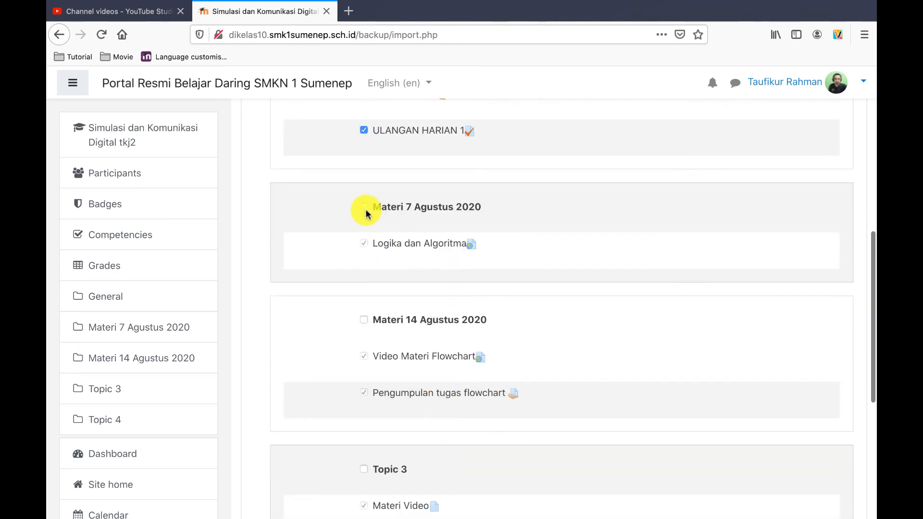
pyautogui.click(364, 207)
pyautogui.click(364, 206)
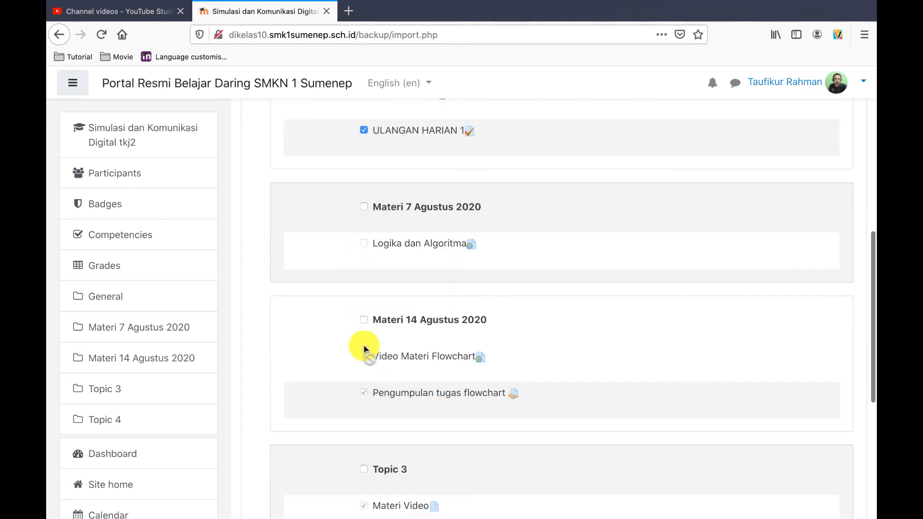
# Exclude Video Materi Flowchart and Pengumpulan tugas flowchart, leaving their Materi 14 Agustus 2020 section out of the import as well.
pyautogui.click(364, 319)
pyautogui.click(364, 356)
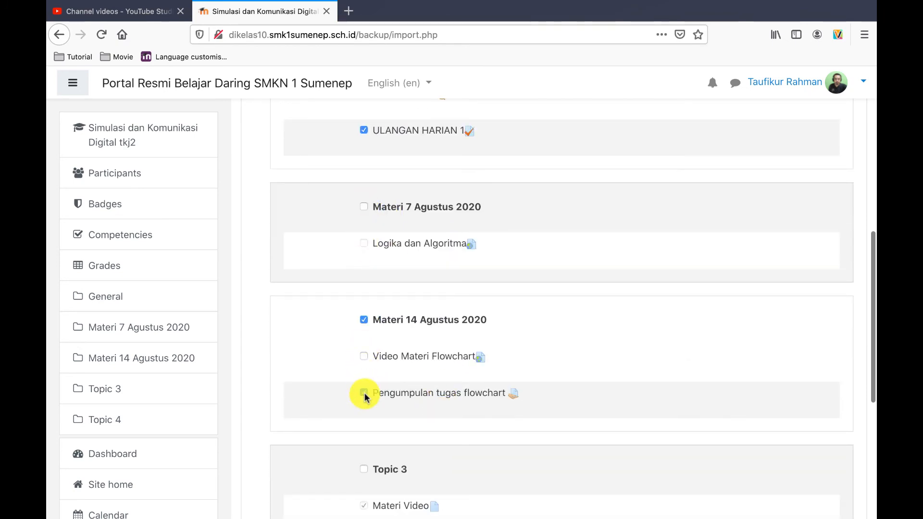
pyautogui.click(364, 392)
pyautogui.click(364, 319)
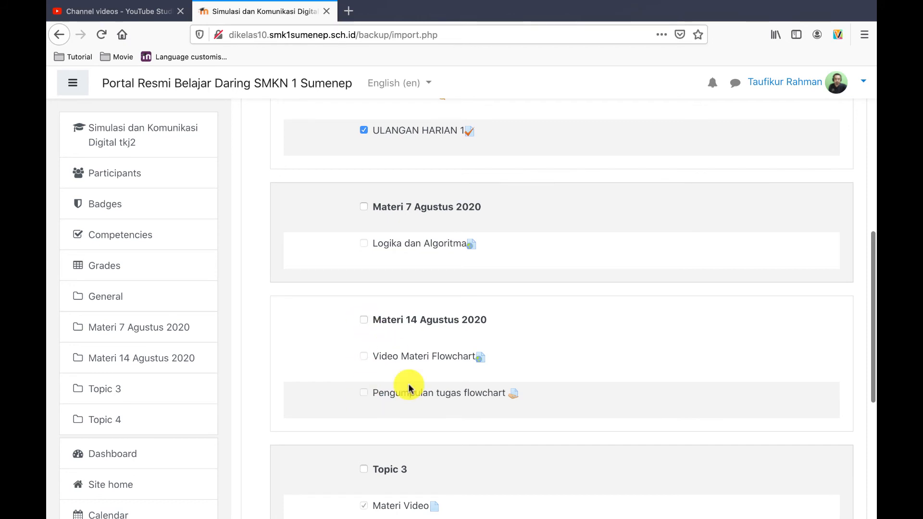
# Exclude Materi Video, KB 1 Algoritma dan Pemrograman and materi, leaving their Topic 3 section out of the import as well.
pyautogui.scroll(-3, 412, 382)
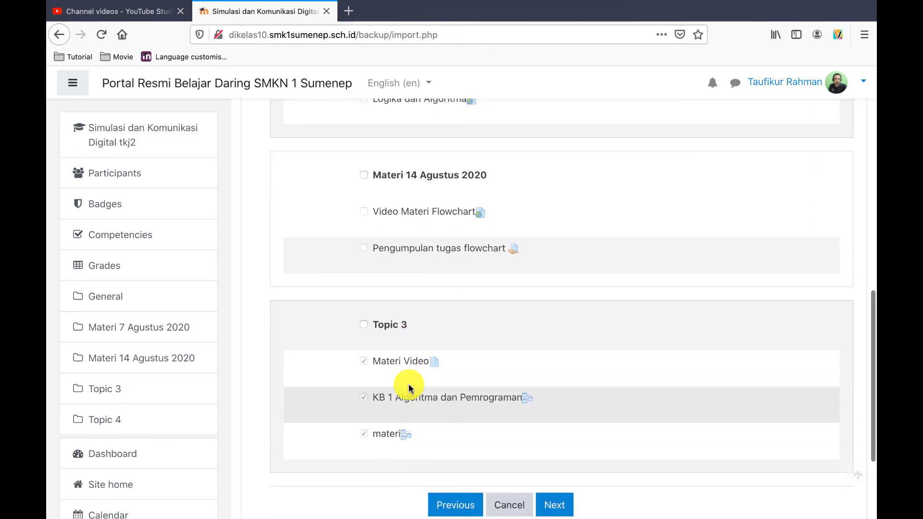
pyautogui.click(364, 324)
pyautogui.click(364, 361)
pyautogui.click(363, 398)
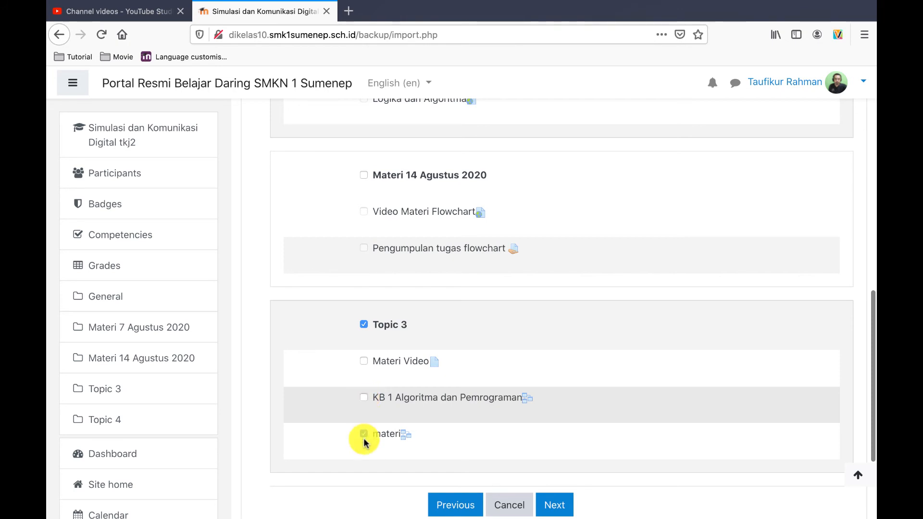
pyautogui.click(364, 435)
pyautogui.click(364, 325)
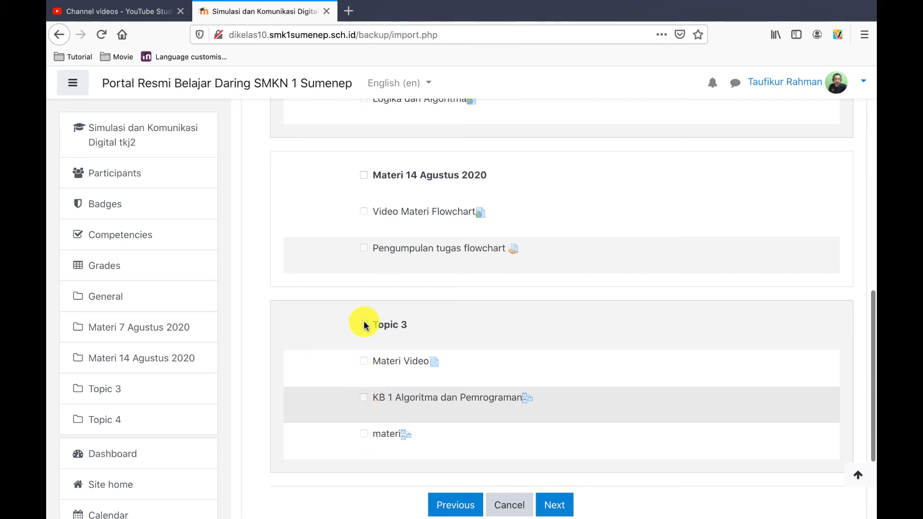
# Check the selected sections and activities, and continue to the import's confirmation and review stage.
pyautogui.scroll(8, 505, 288)
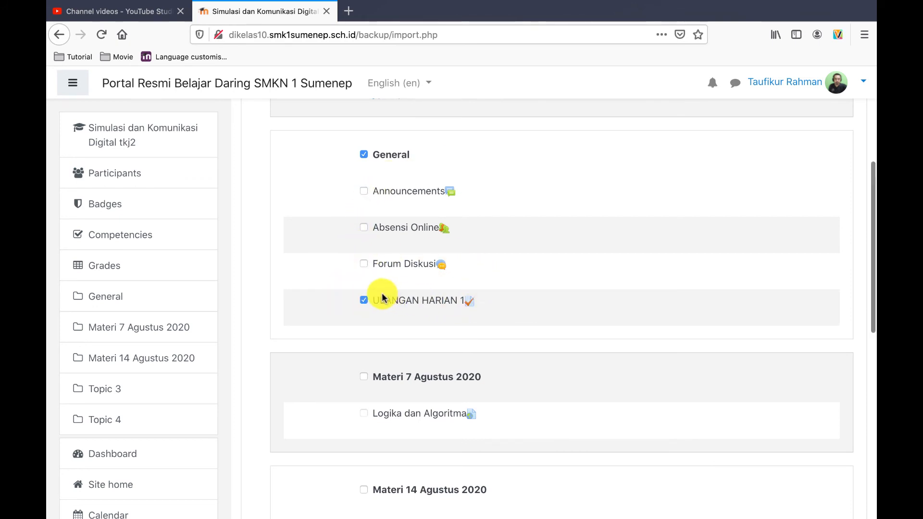
pyautogui.scroll(-7, 522, 354)
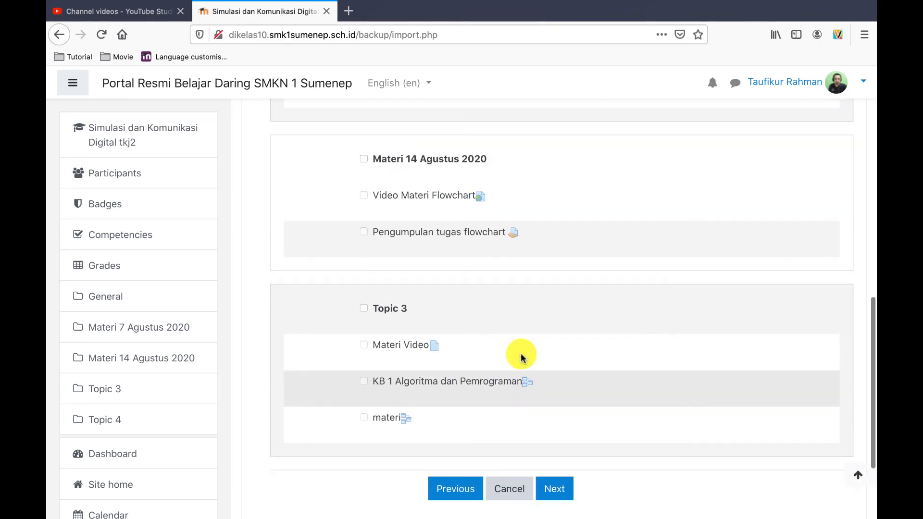
pyautogui.click(544, 490)
# Review the import settings and included items, perform the import, and return to the Simulasi dan Komunikasi Digital tkj2 course.
pyautogui.scroll(-5, 507, 383)
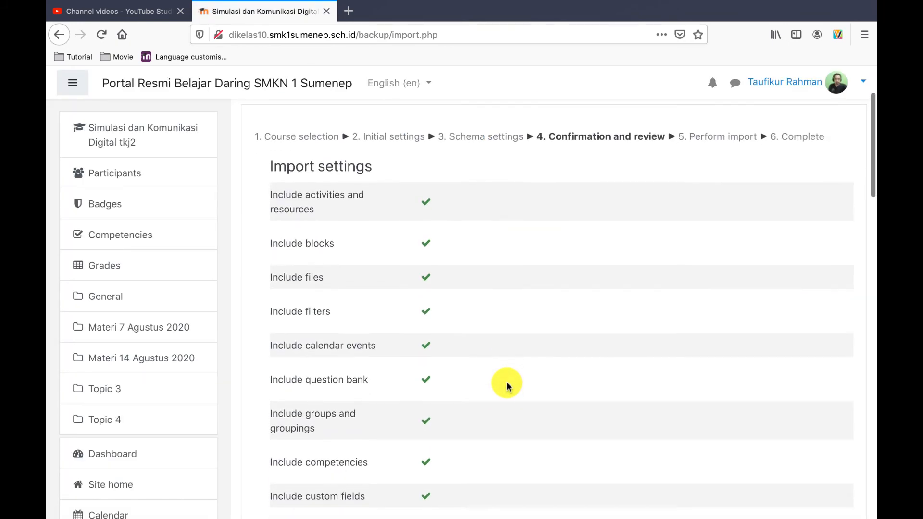
pyautogui.scroll(-7, 506, 381)
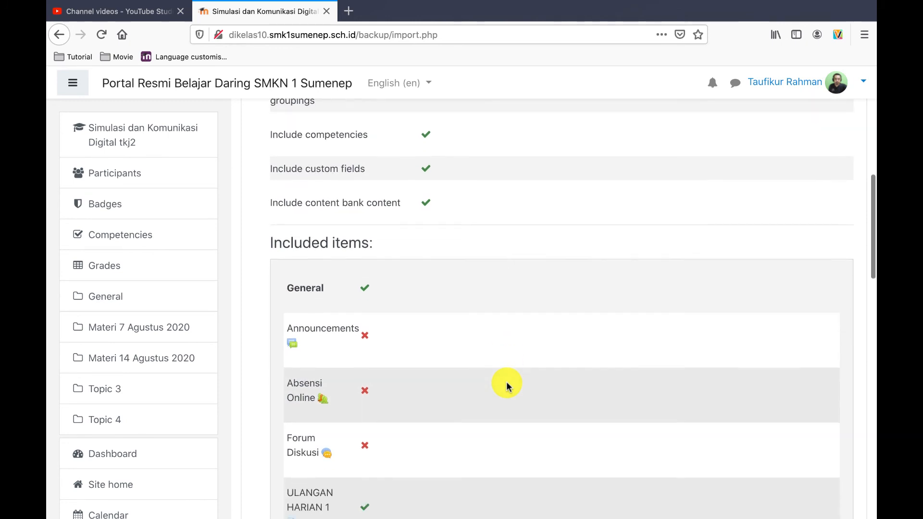
pyautogui.scroll(-2, 506, 381)
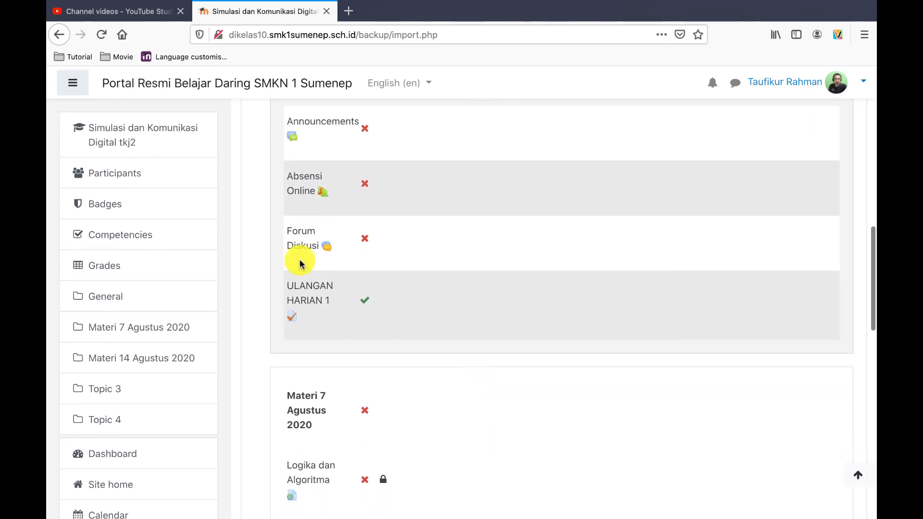
pyautogui.scroll(-12, 395, 332)
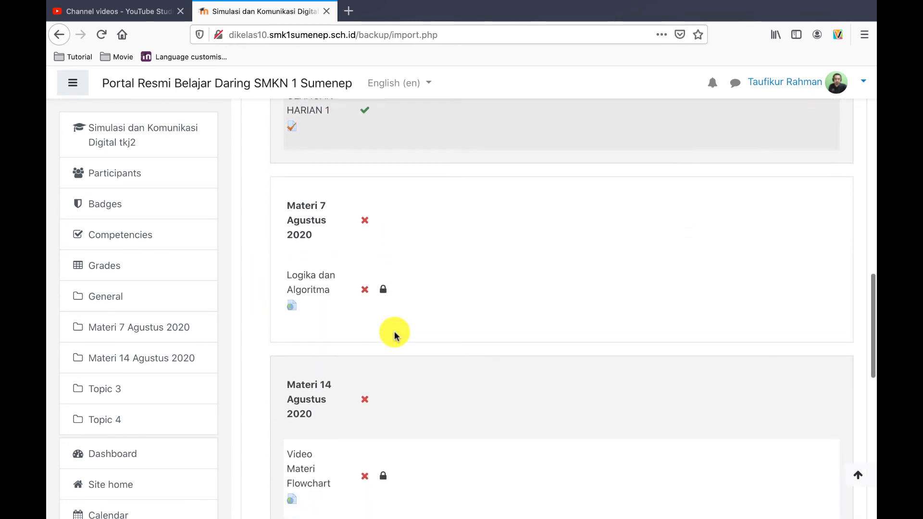
pyautogui.scroll(-2, 395, 332)
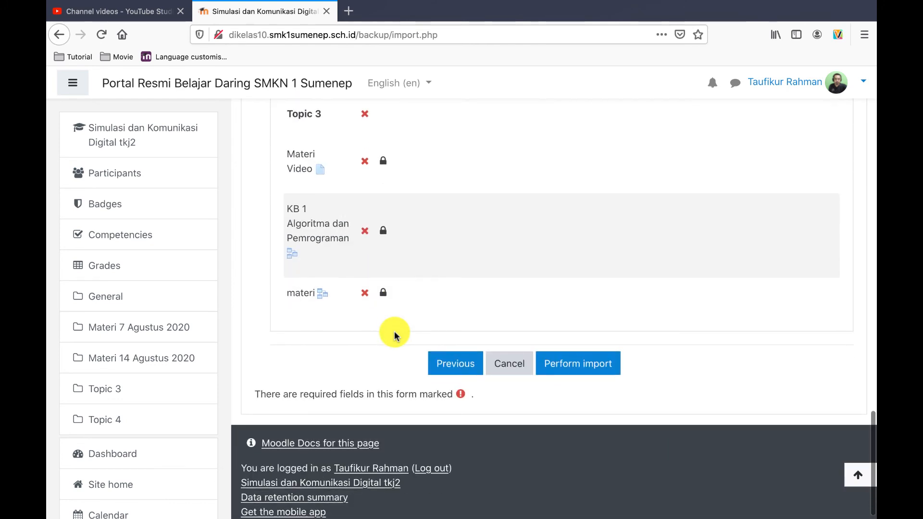
pyautogui.click(595, 367)
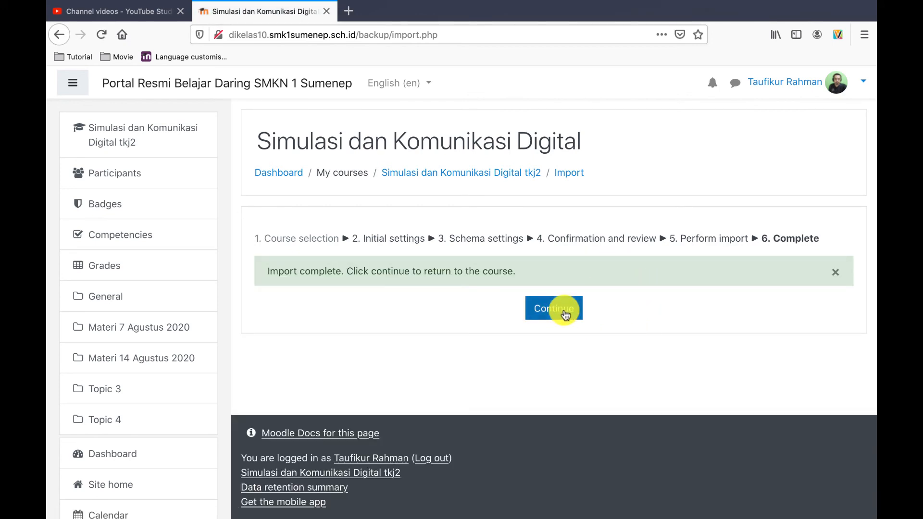
pyautogui.click(565, 310)
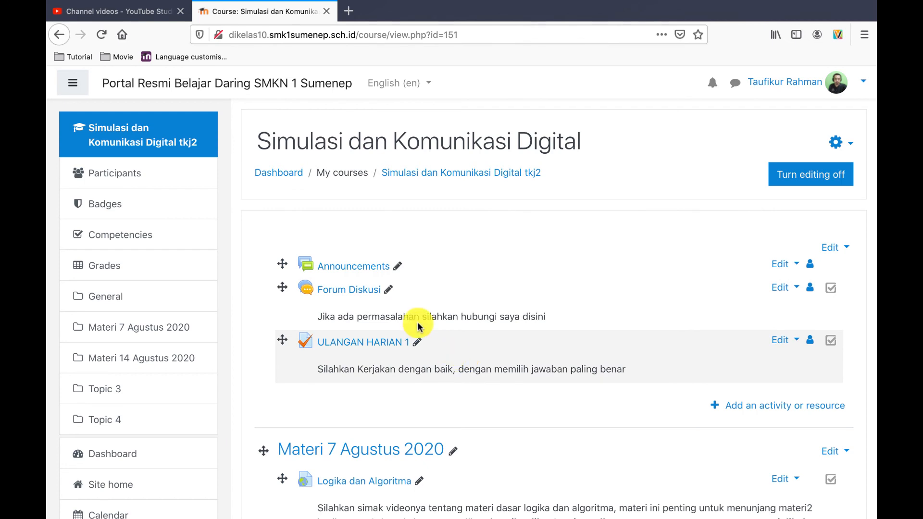